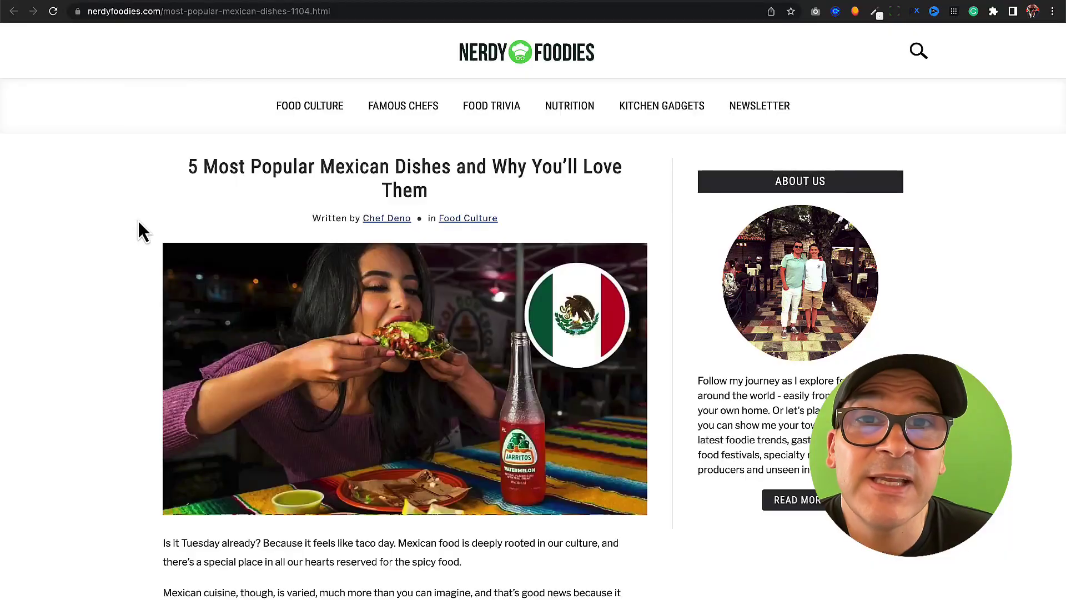
Copy the web address of the Nerdy Foodies '5 Most Popular Mexican Dishes' article in Chrome
{"action": "scroll", "coordinate": [126, 221], "scroll_direction": "down", "scroll_amount": 10}
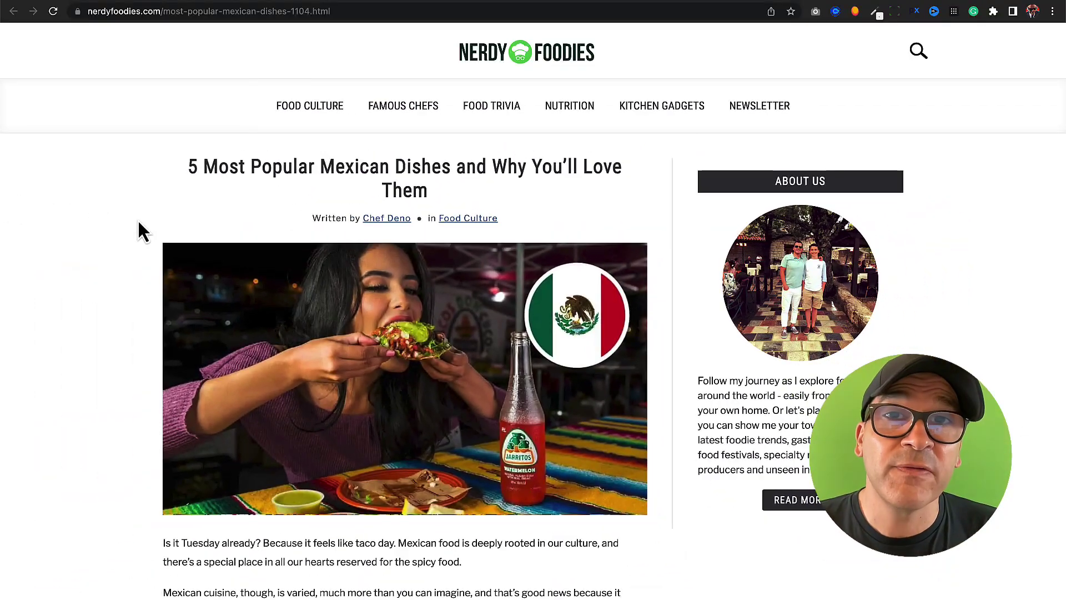
{"action": "scroll", "coordinate": [125, 221], "scroll_direction": "down", "scroll_amount": 15}
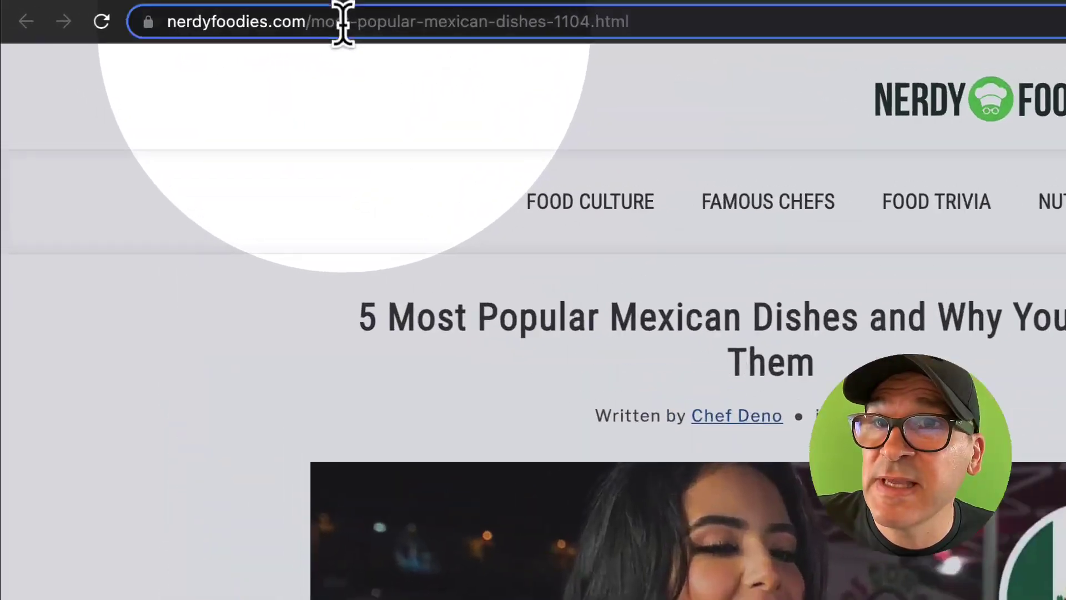
{"action": "left_click", "coordinate": [172, 11]}
{"action": "right_click", "coordinate": [368, 25]}
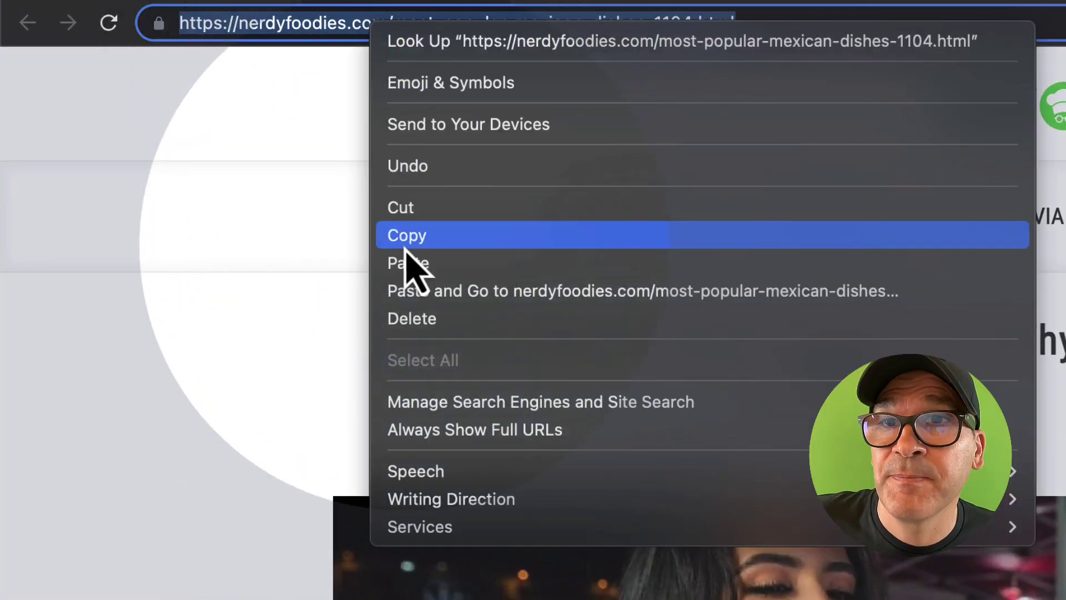
{"action": "left_click", "coordinate": [409, 237]}
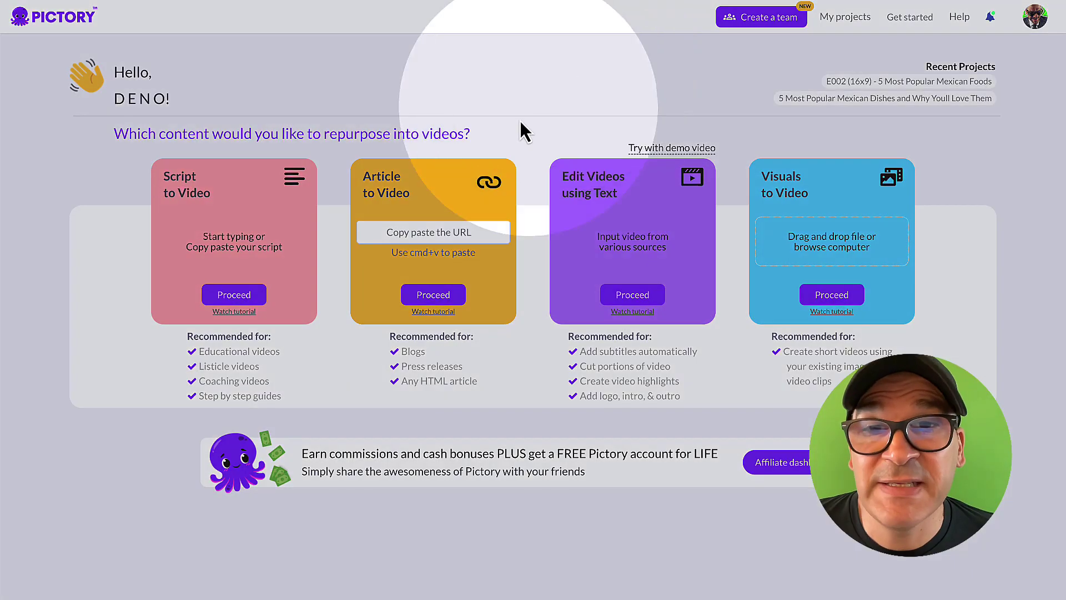
Paste the article URL into Pictory's Article to Video field and proceed
{"action": "left_click", "coordinate": [420, 231]}
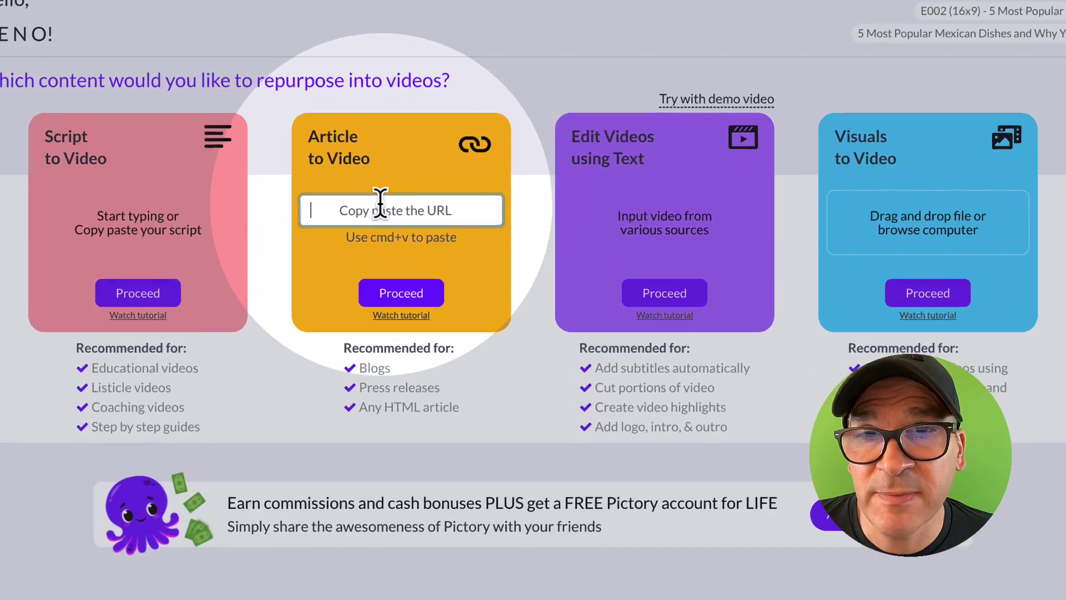
{"action": "key", "text": "super+v"}
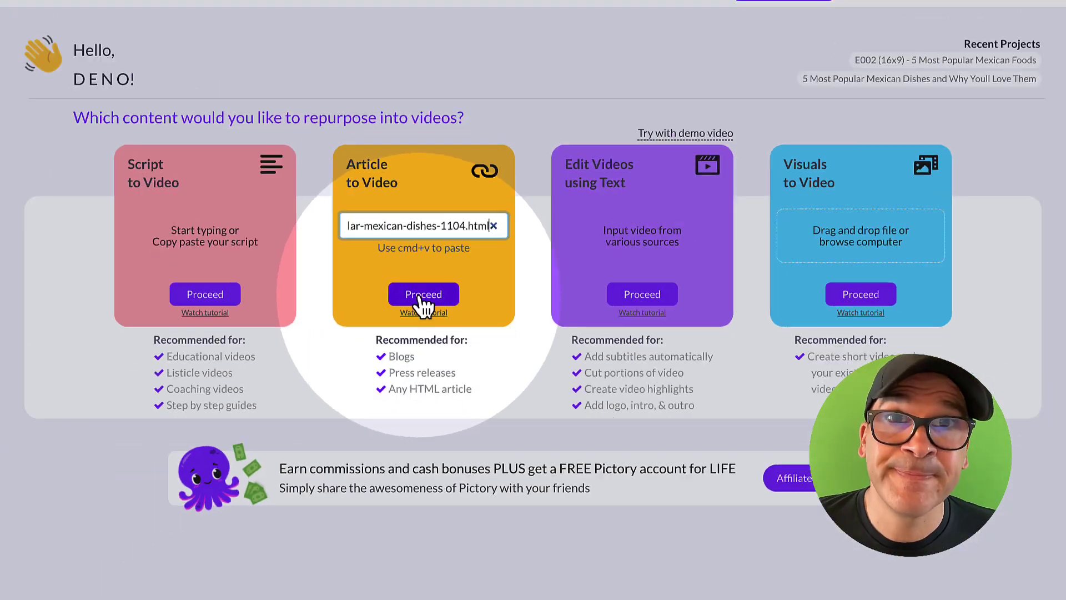
{"action": "left_click", "coordinate": [398, 297]}
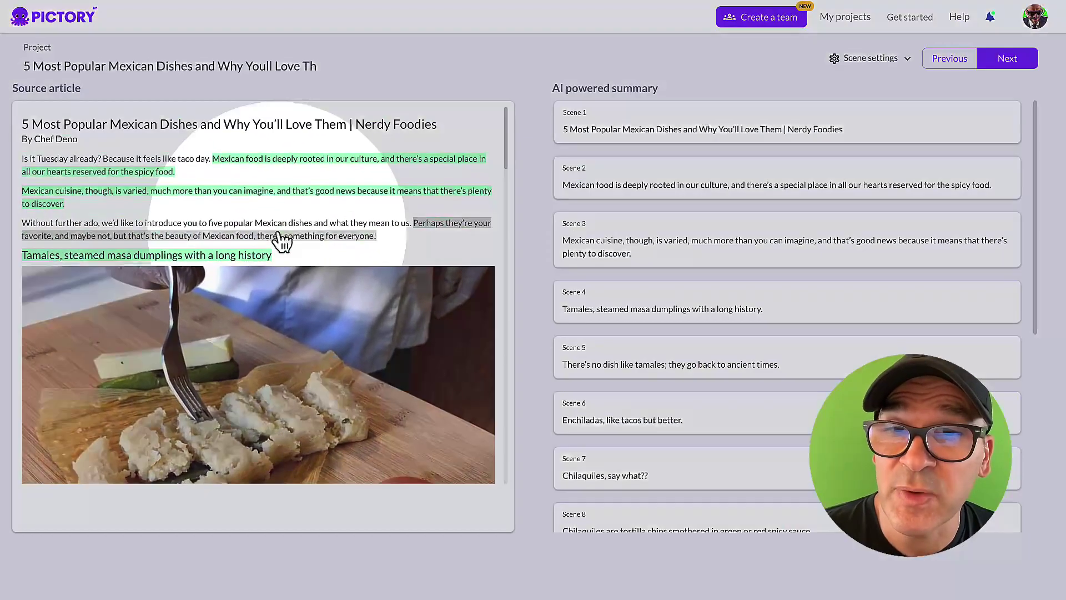
Highlight the 'There's an incredible diversity…' sentence in the source article
{"action": "scroll", "coordinate": [429, 360], "scroll_direction": "down", "scroll_amount": 5}
{"action": "scroll", "coordinate": [278, 233], "scroll_direction": "down", "scroll_amount": 10}
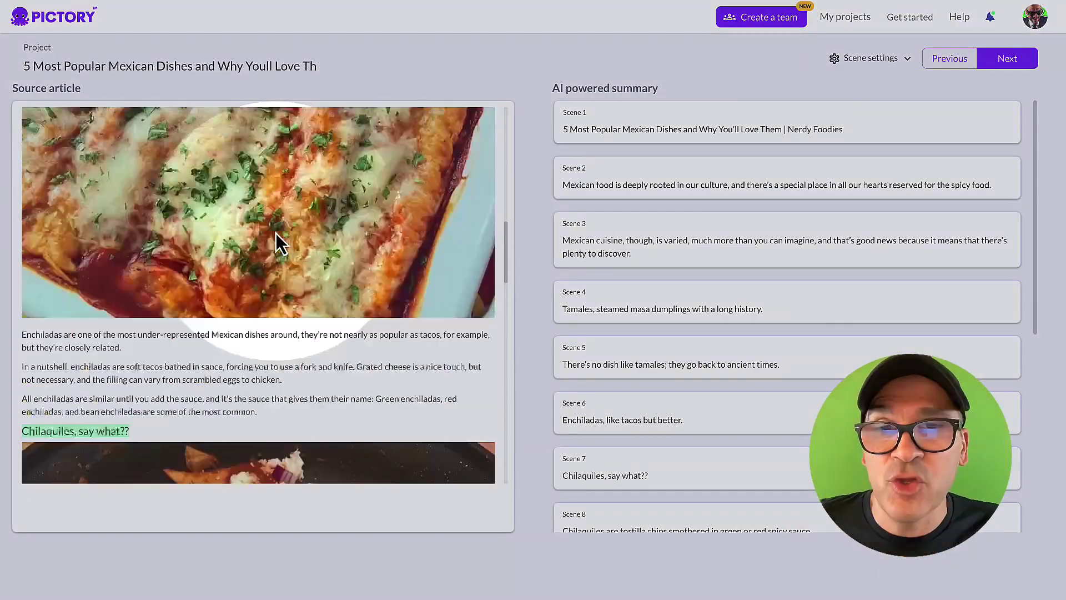
{"action": "scroll", "coordinate": [228, 409], "scroll_direction": "down", "scroll_amount": 5}
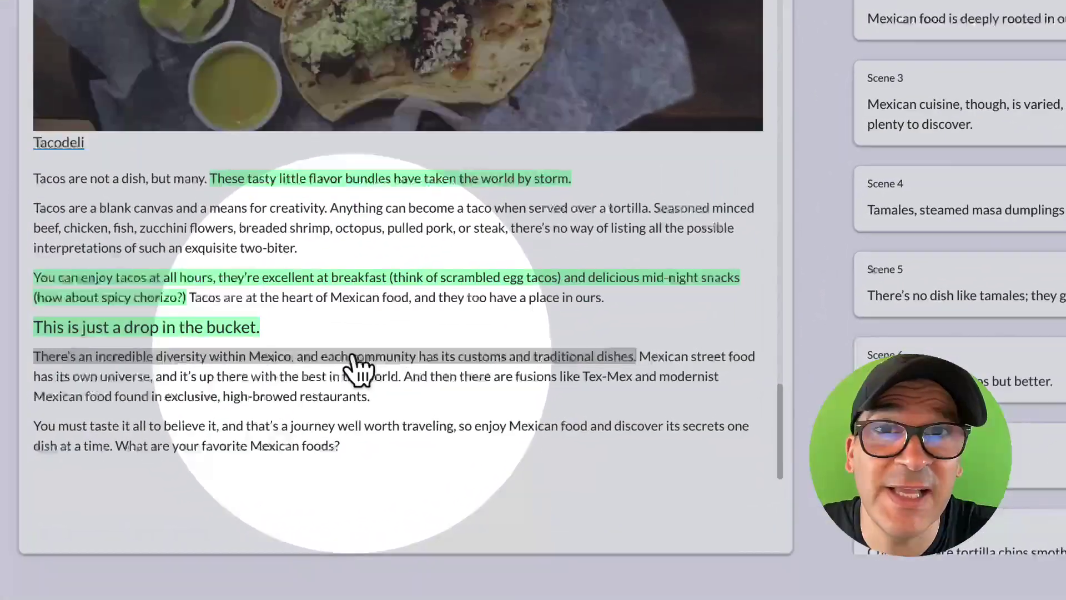
{"action": "left_click", "coordinate": [352, 355]}
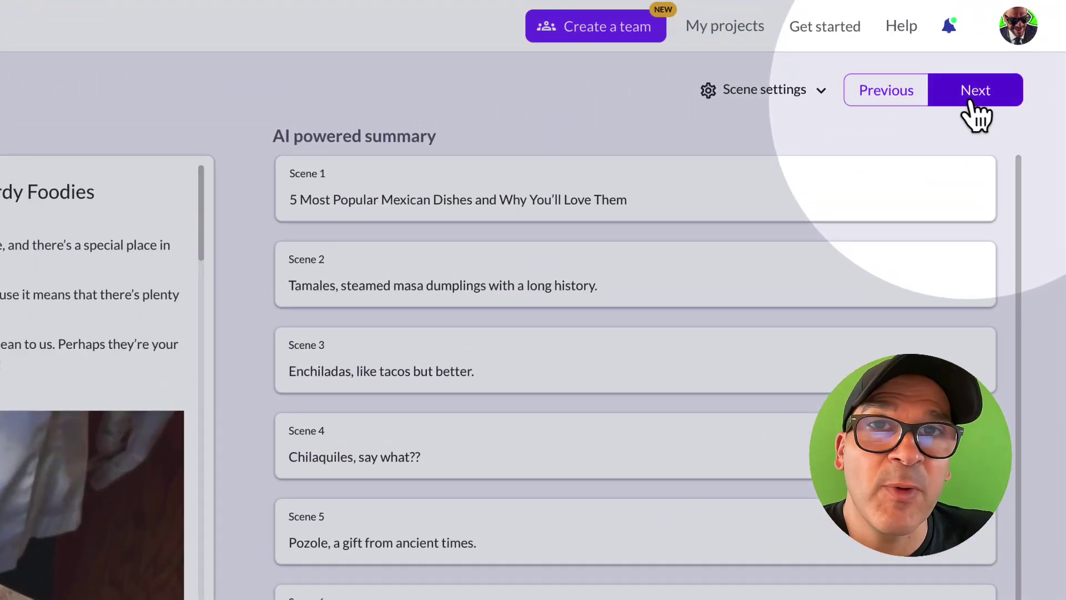
Continue to the template library and find the Red ink template
{"action": "left_click", "coordinate": [971, 102]}
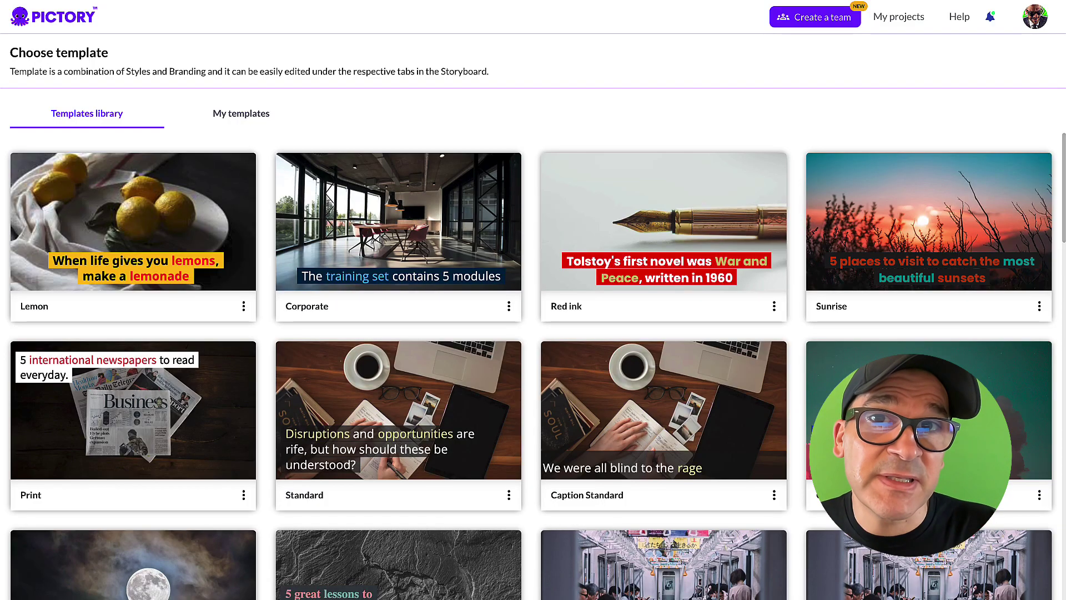
{"action": "scroll", "coordinate": [529, 307], "scroll_direction": "down", "scroll_amount": 10}
{"action": "scroll", "coordinate": [528, 307], "scroll_direction": "up", "scroll_amount": 8}
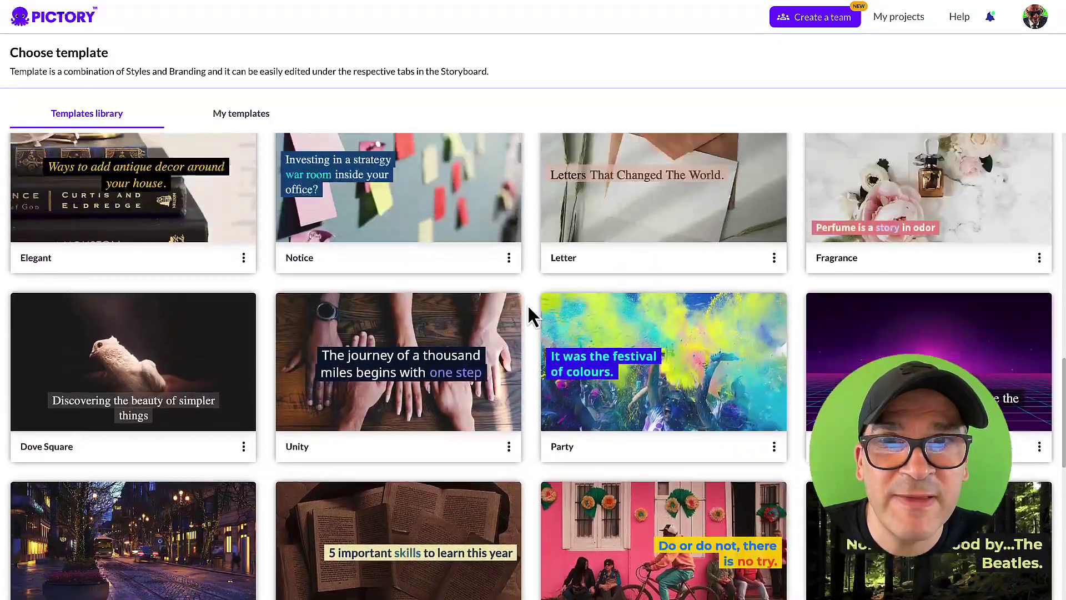
{"action": "scroll", "coordinate": [528, 304], "scroll_direction": "up", "scroll_amount": 15}
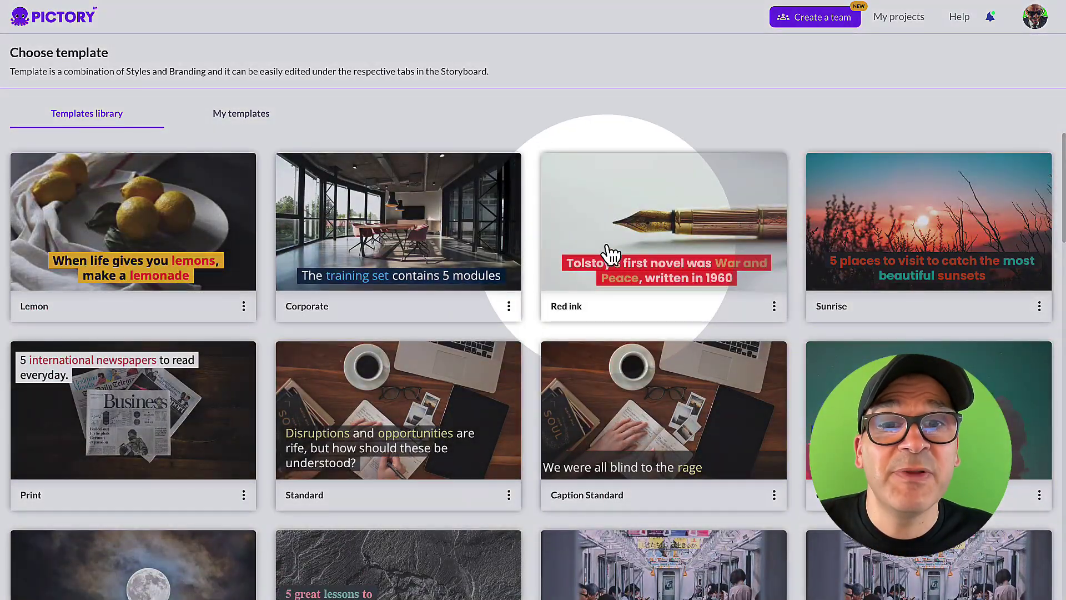
{"action": "mouse_move", "coordinate": [609, 247]}
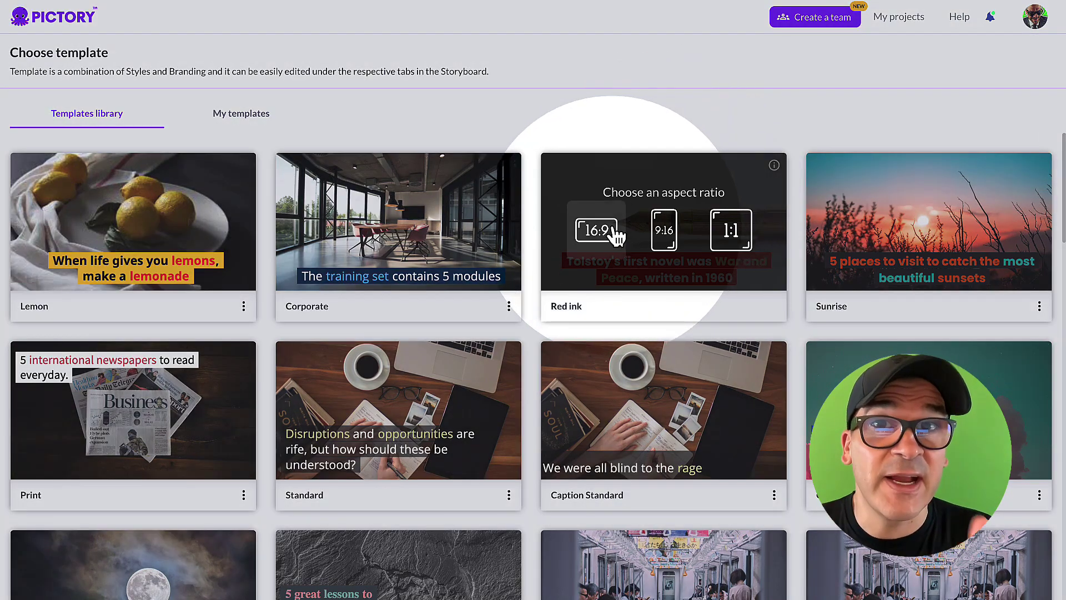
Choose the Red ink template in 16:9 to generate the storyboard
{"action": "left_click", "coordinate": [602, 231]}
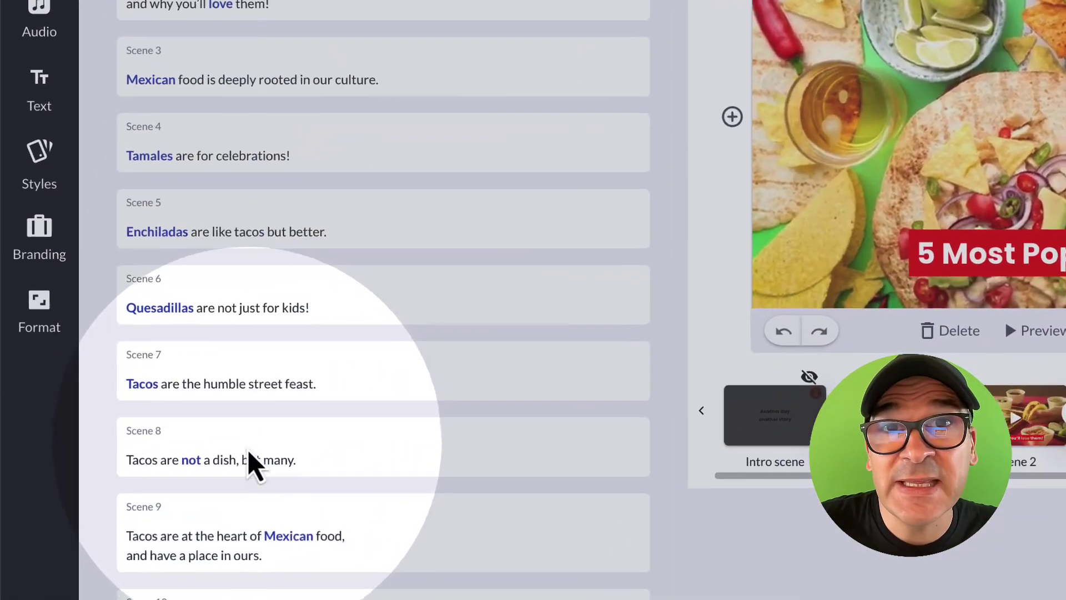
In Scene 2's caption, type 'EDIT BY TYPING HERE', then delete it again
{"action": "left_click", "coordinate": [129, 5]}
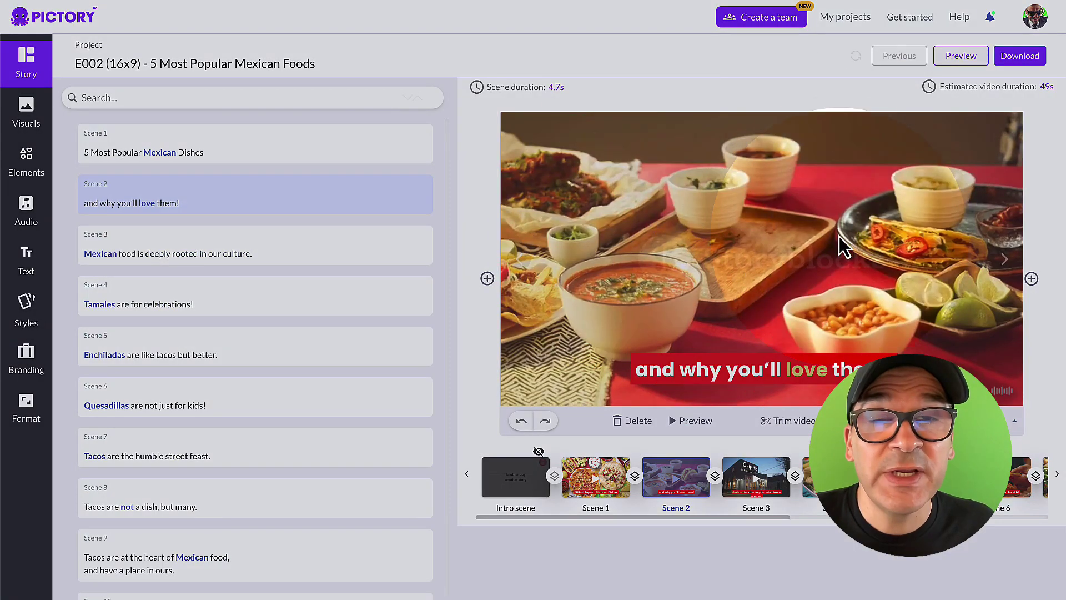
{"action": "left_click", "coordinate": [633, 368]}
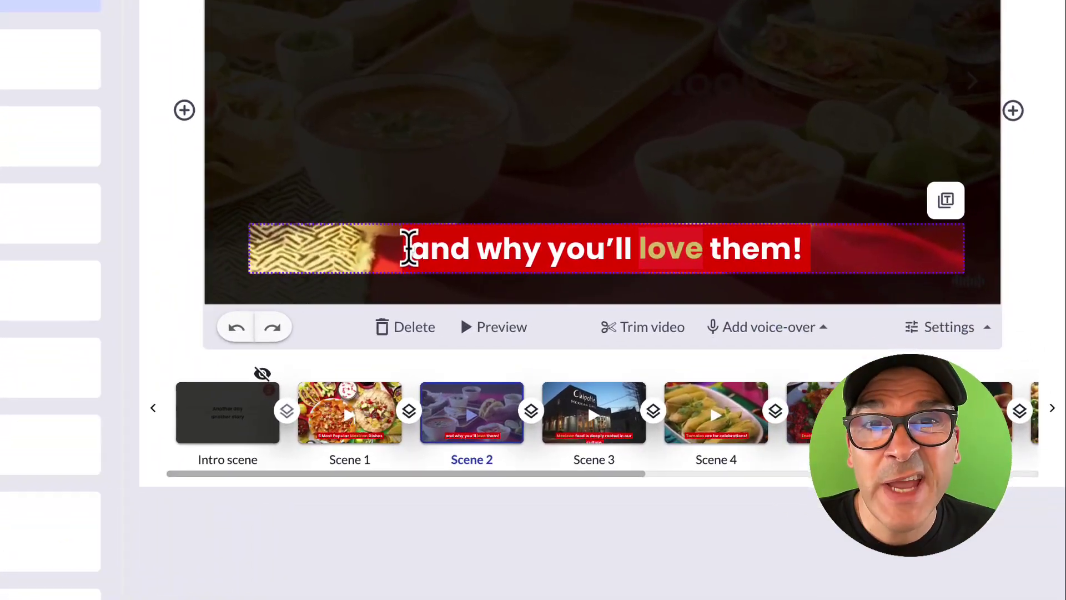
{"action": "left_click", "coordinate": [409, 248]}
{"action": "type", "text": "EDIT BY TYPING HERE"}
{"action": "left_click_drag", "start_coordinate": [610, 248], "coordinate": [286, 247]}
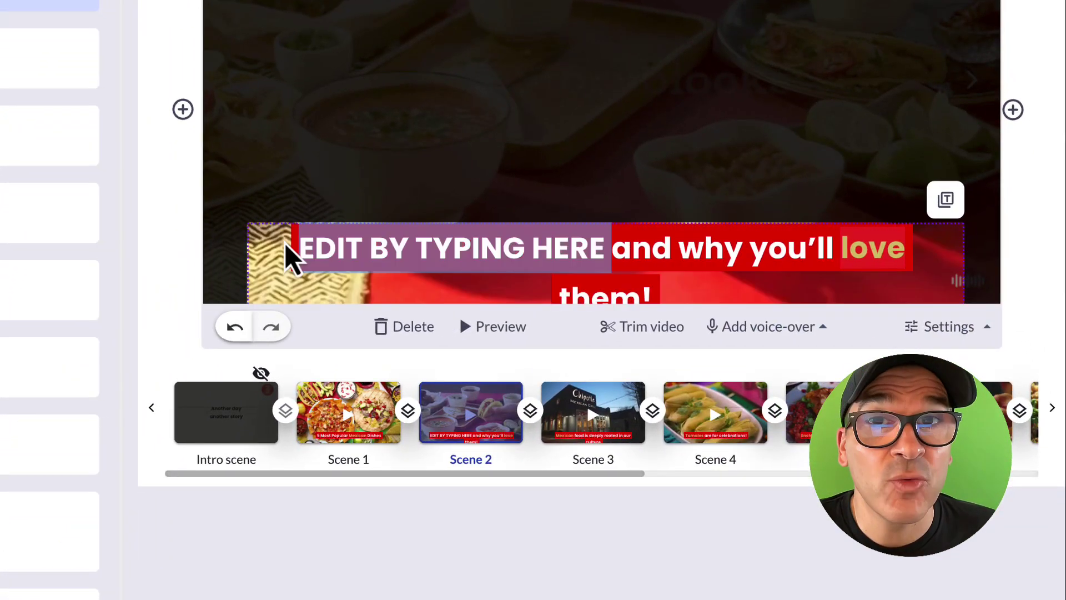
{"action": "key", "text": "BackSpace"}
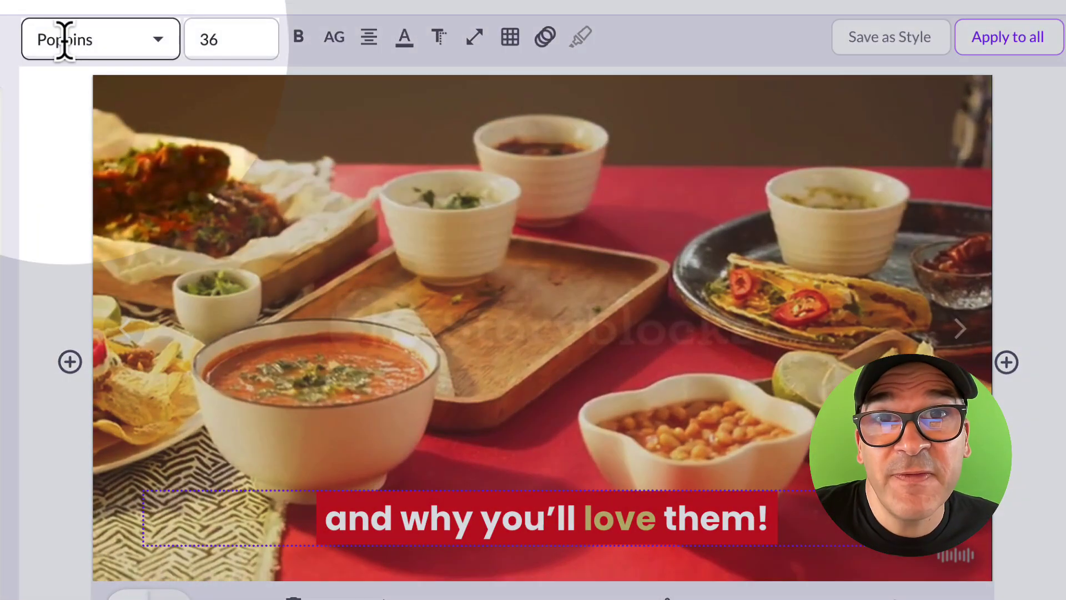
Inspect the caption's font, size, bold/italic, colour and width menus without changing anything
{"action": "left_click", "coordinate": [64, 38]}
{"action": "left_click", "coordinate": [201, 35]}
{"action": "left_click", "coordinate": [298, 40]}
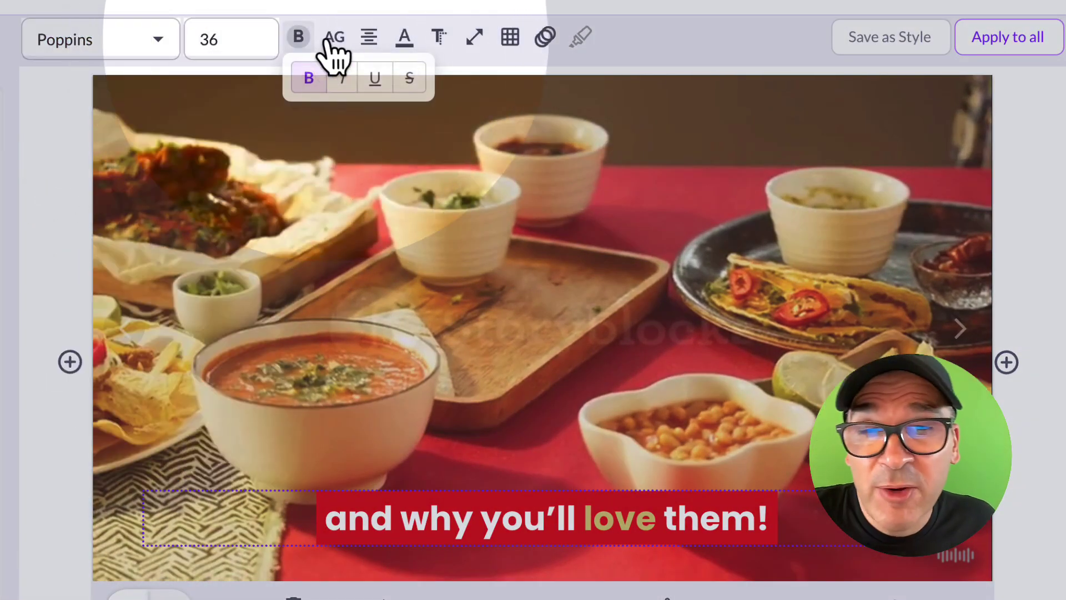
{"action": "left_click", "coordinate": [403, 39]}
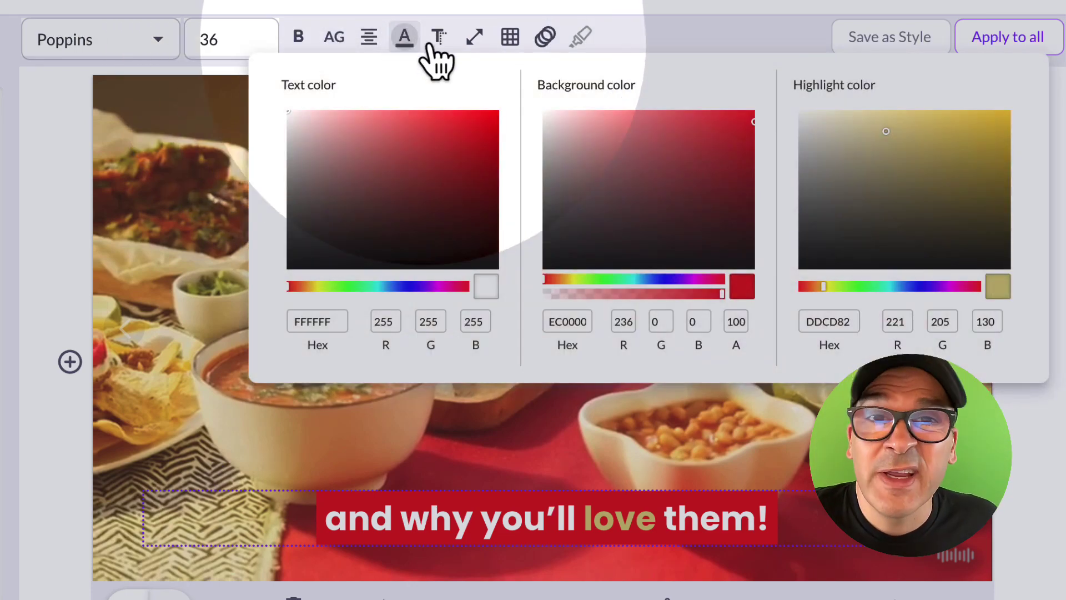
{"action": "left_click", "coordinate": [474, 38]}
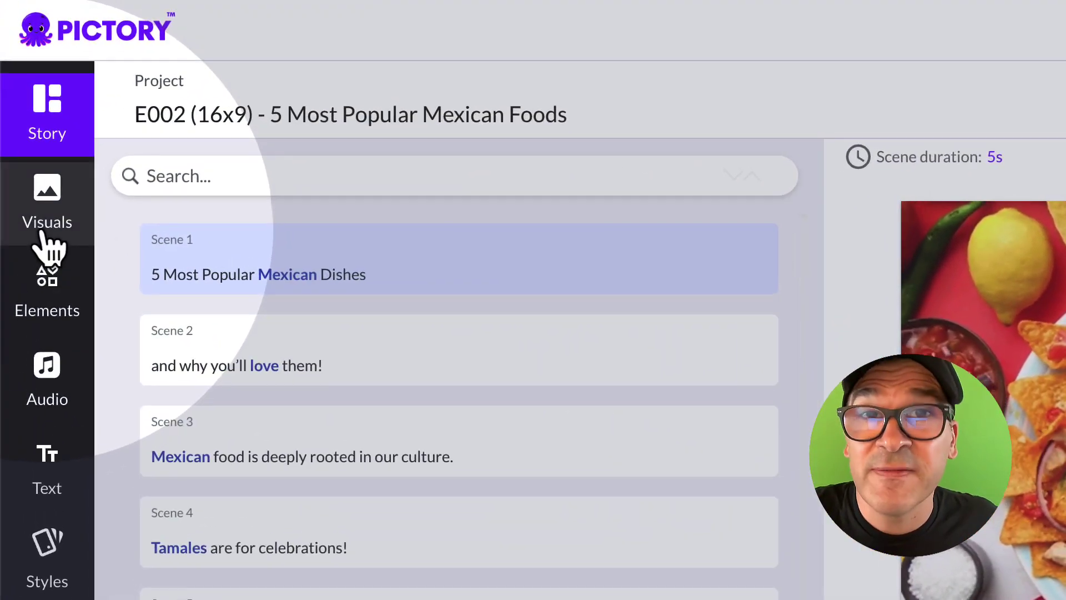
In the Visuals library, review the visuals of Scenes 2–6 and Scene 9
{"action": "left_click", "coordinate": [44, 233]}
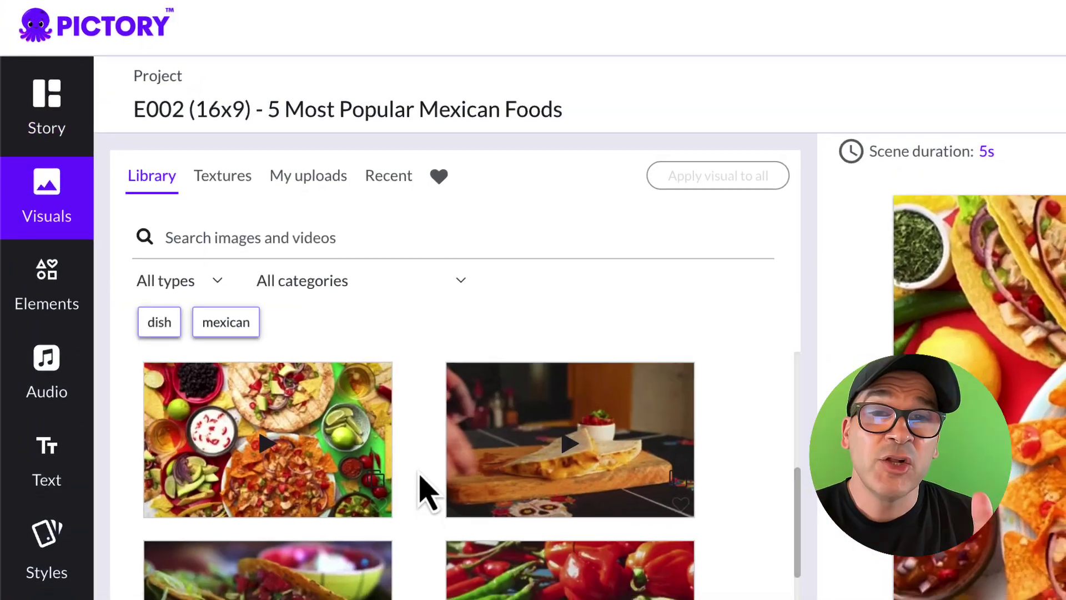
{"action": "scroll", "coordinate": [332, 268], "scroll_direction": "down", "scroll_amount": 10}
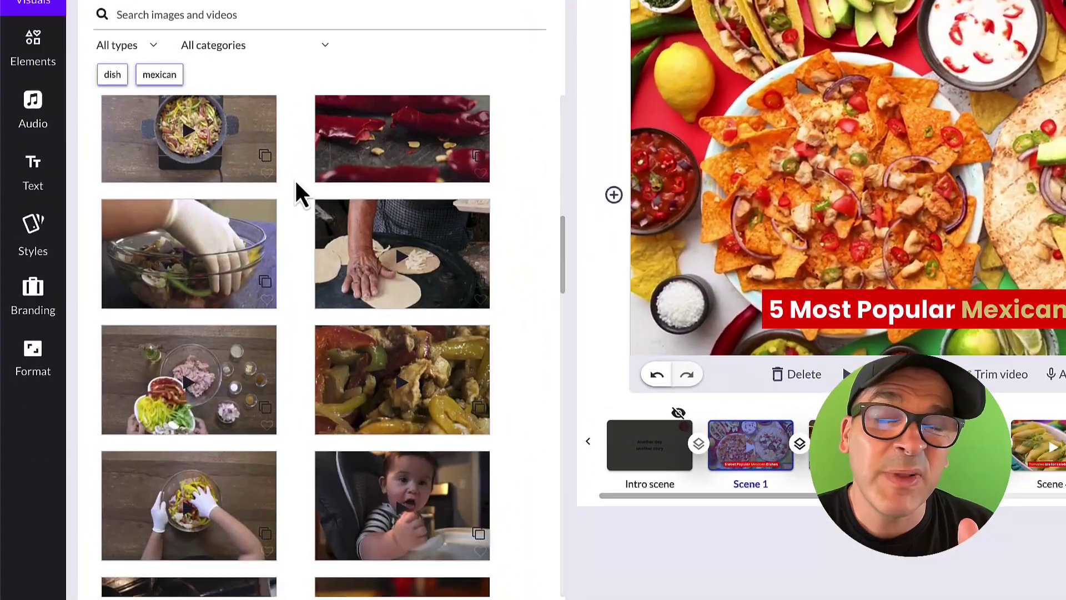
{"action": "scroll", "coordinate": [296, 183], "scroll_direction": "down", "scroll_amount": 12}
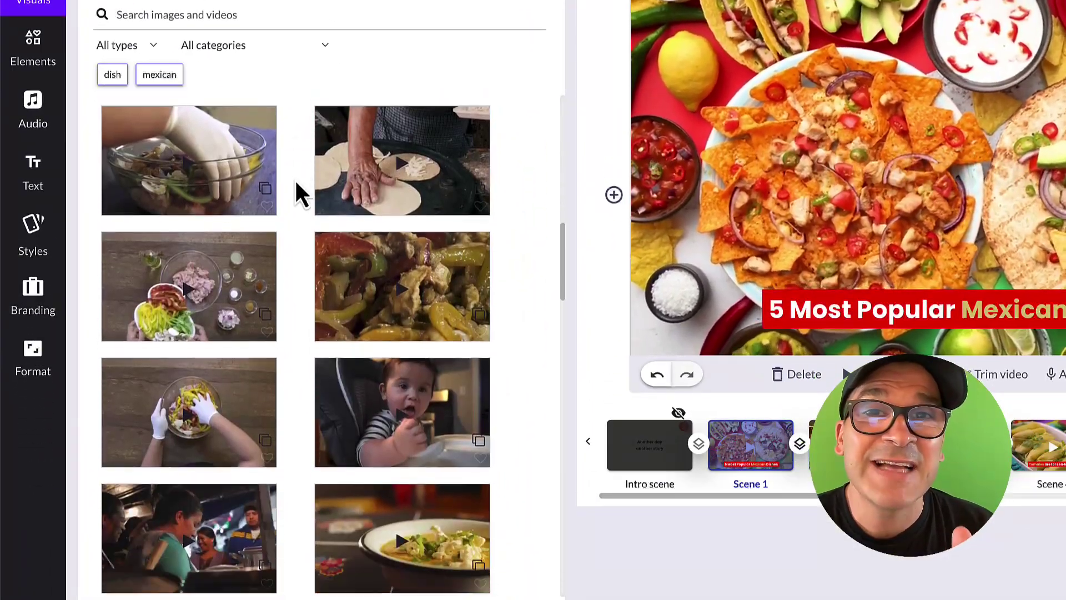
{"action": "scroll", "coordinate": [296, 183], "scroll_direction": "down", "scroll_amount": 12}
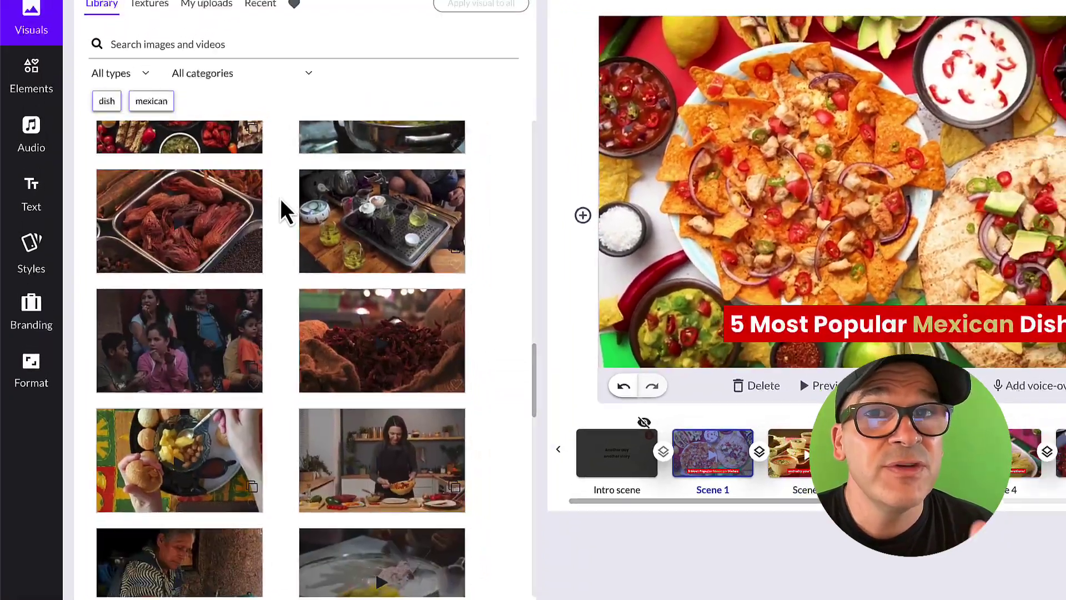
{"action": "scroll", "coordinate": [281, 198], "scroll_direction": "down", "scroll_amount": 8}
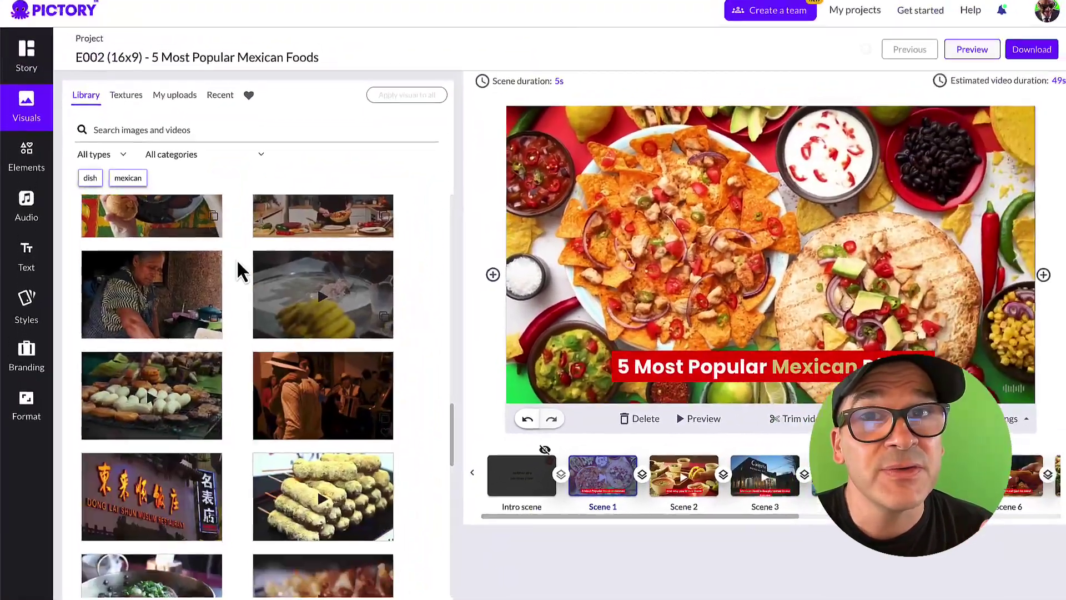
{"action": "left_click", "coordinate": [813, 457]}
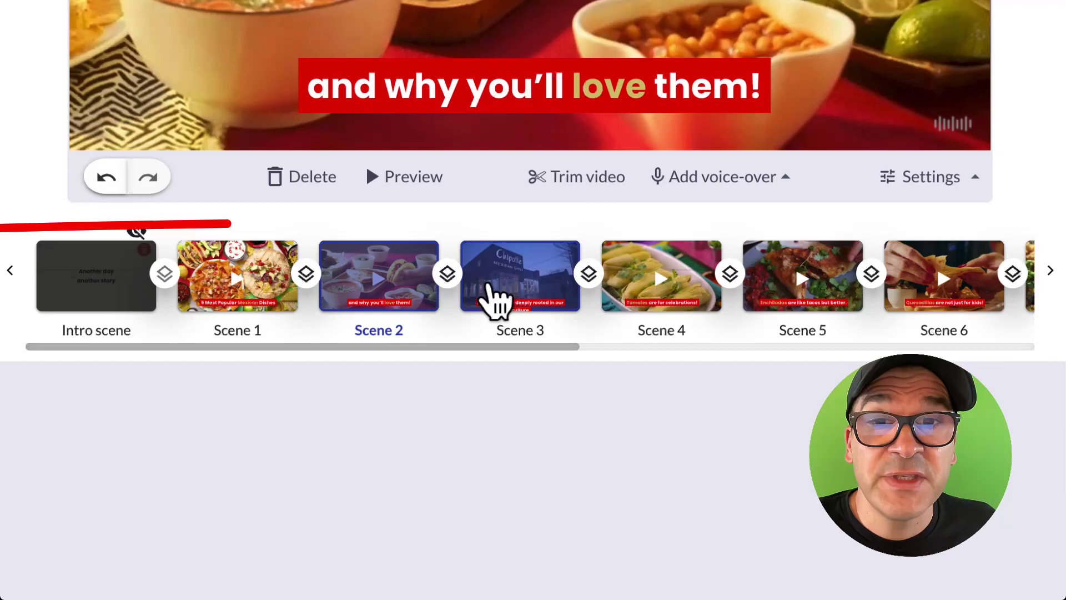
{"action": "left_click", "coordinate": [497, 300]}
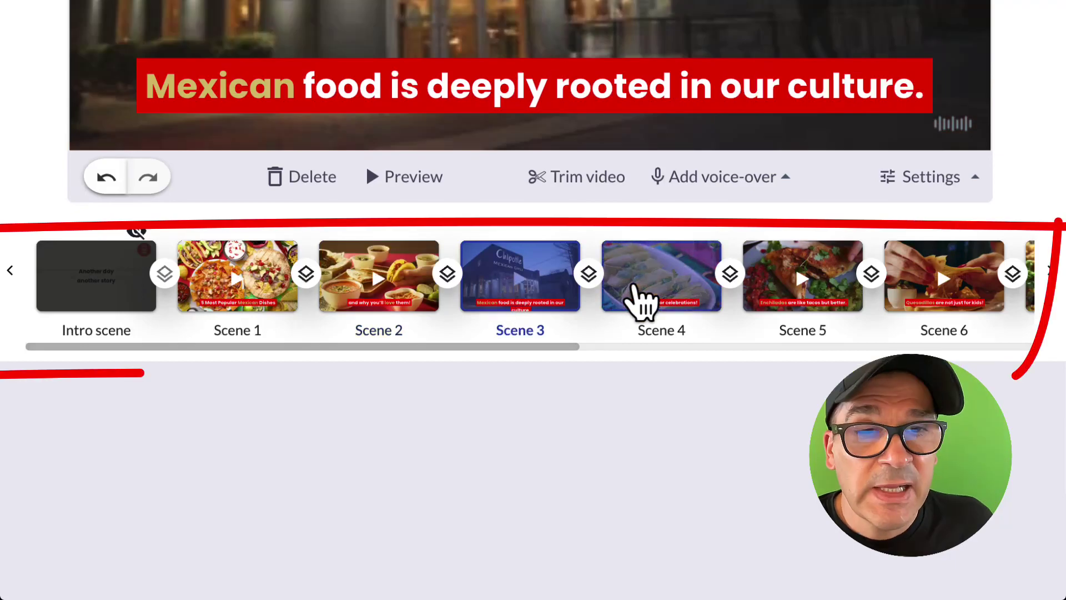
{"action": "left_click", "coordinate": [634, 297]}
{"action": "left_click", "coordinate": [783, 296]}
{"action": "left_click", "coordinate": [927, 299]}
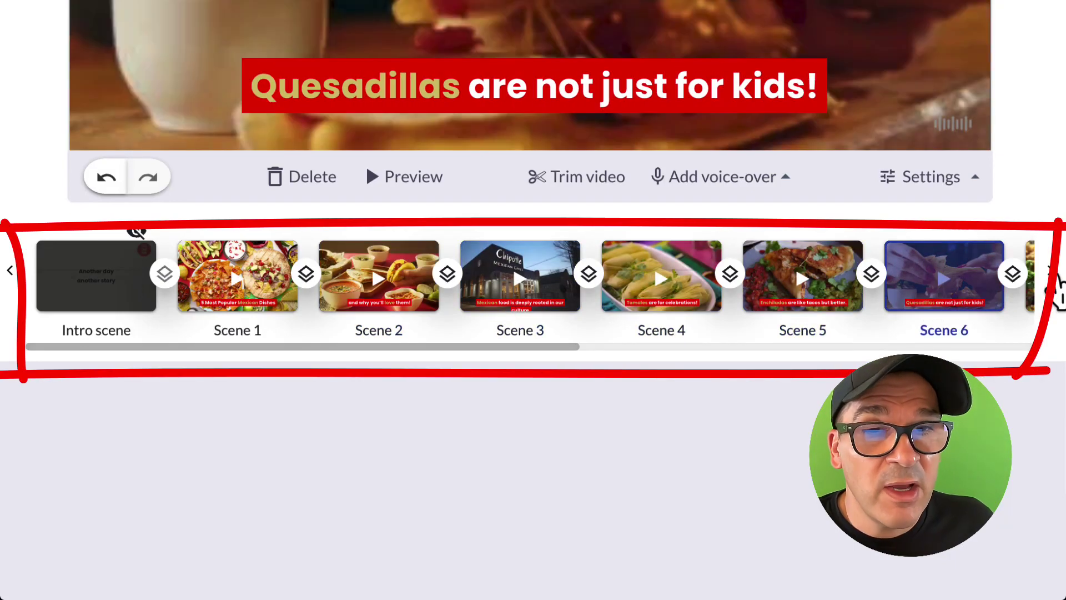
{"action": "left_click", "coordinate": [1050, 271]}
{"action": "left_click", "coordinate": [544, 286]}
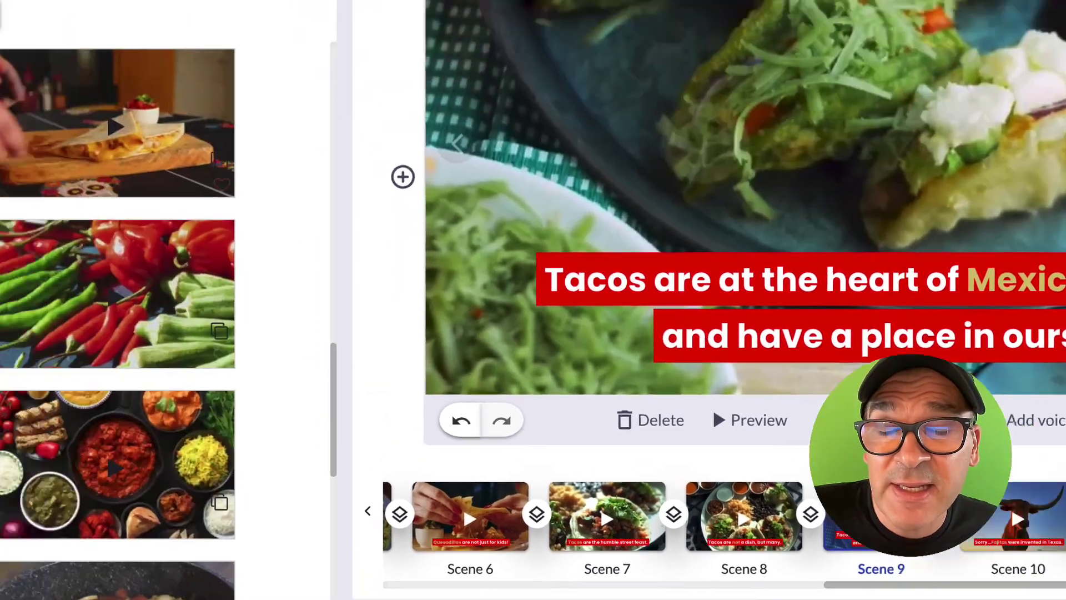
Search visuals for 'tacos' and set the tacos photo as Scene 7's background
{"action": "left_click", "coordinate": [186, 219]}
{"action": "type", "text": "tacos"}
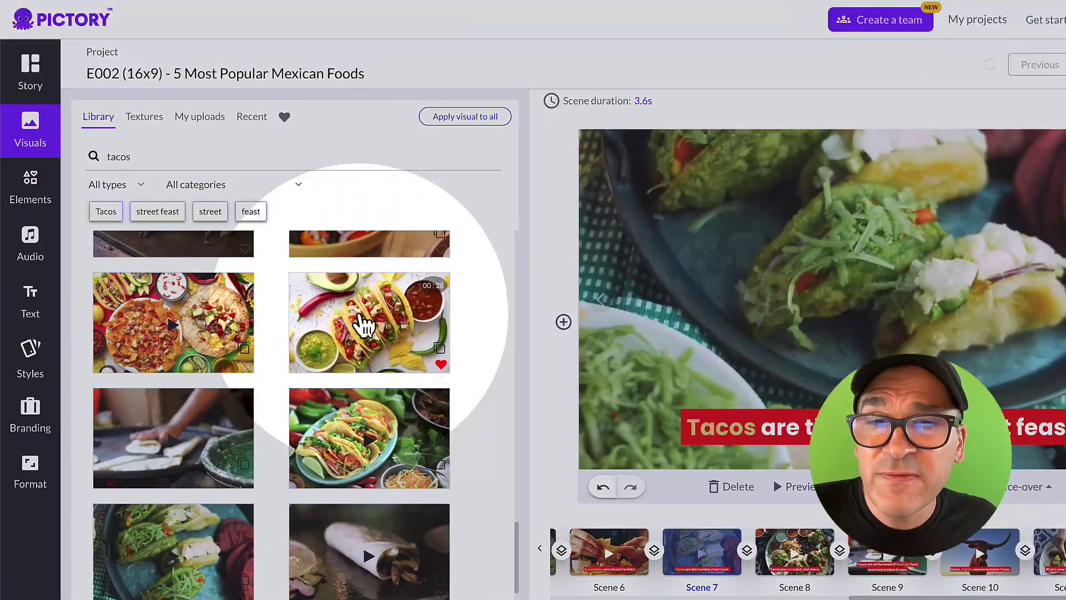
{"action": "left_click", "coordinate": [364, 324]}
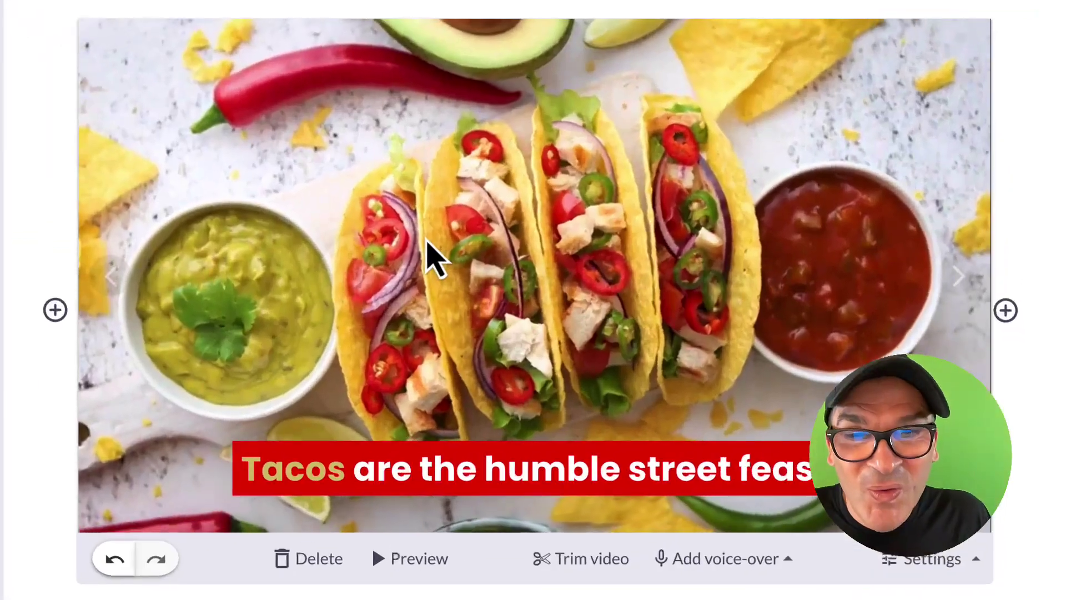
Review the visuals of Scene 8, Scene 9 and the remaining later scenes
{"action": "left_click", "coordinate": [403, 599]}
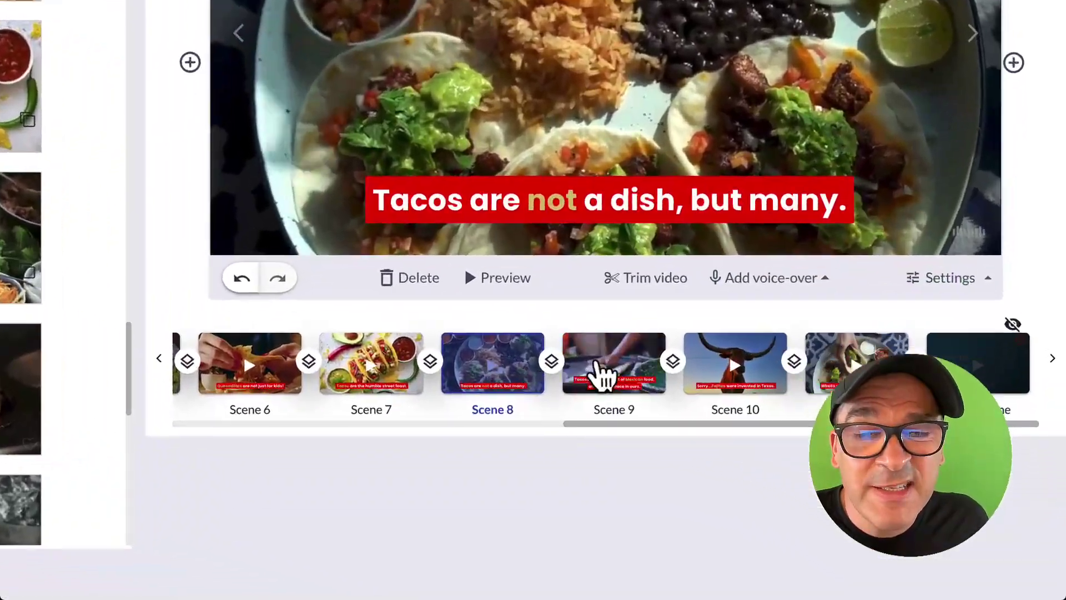
{"action": "left_click", "coordinate": [605, 376]}
{"action": "left_click", "coordinate": [880, 363]}
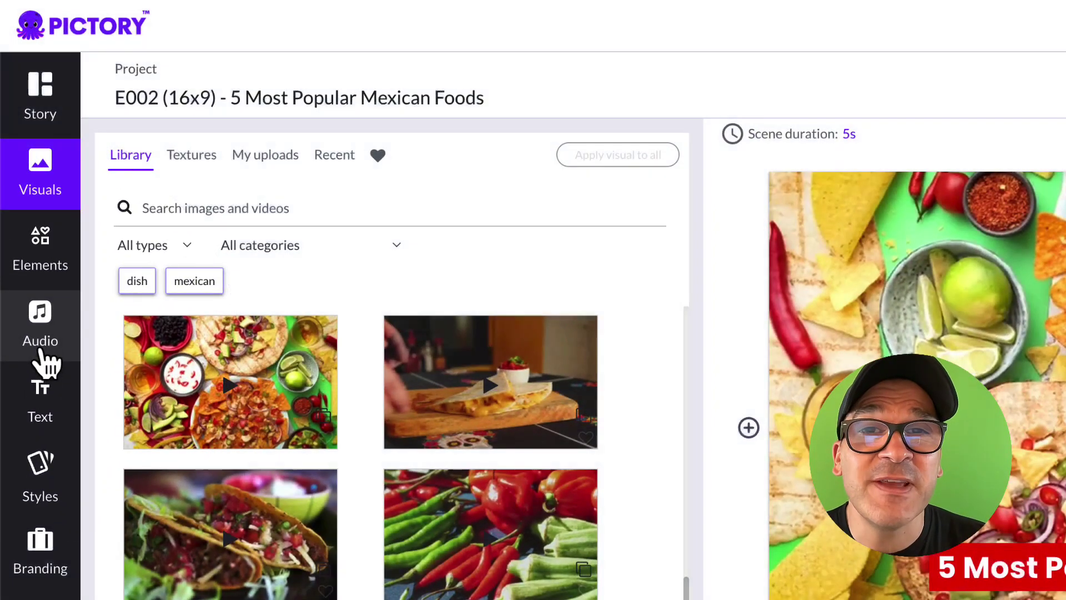
Search background music for 'spanish' and apply the track Sunday Fiesta (01:37)
{"action": "left_click", "coordinate": [42, 355]}
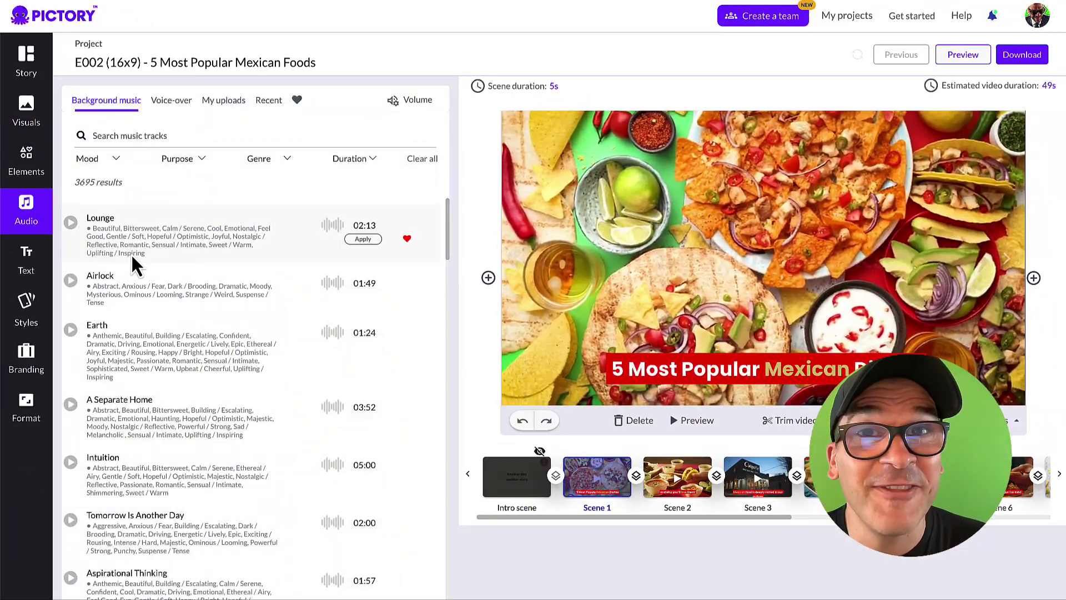
{"action": "scroll", "coordinate": [131, 253], "scroll_direction": "down", "scroll_amount": 20}
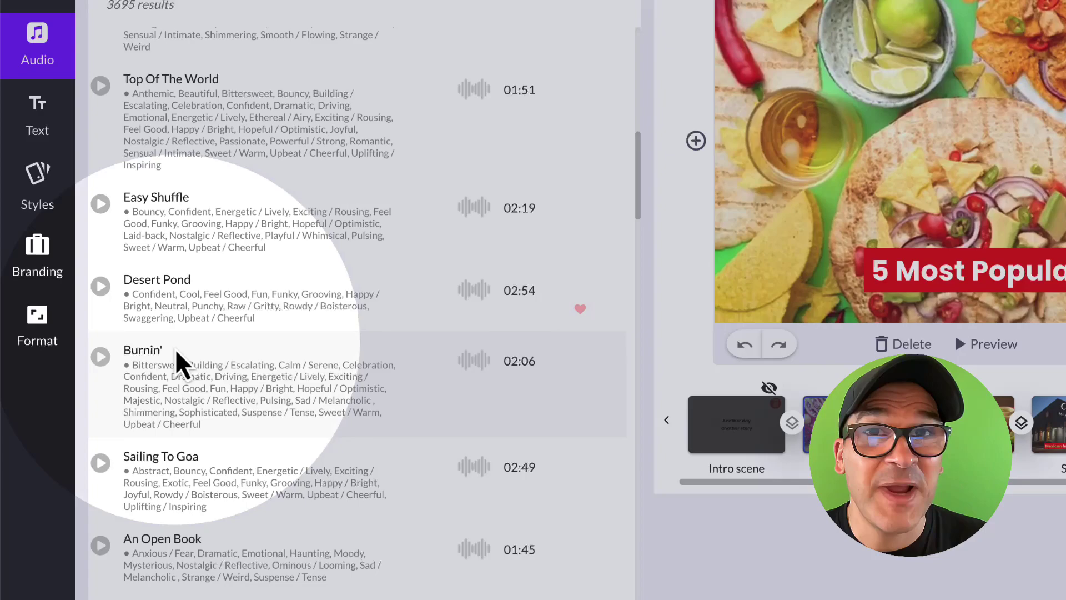
{"action": "scroll", "coordinate": [178, 422], "scroll_direction": "down", "scroll_amount": 10}
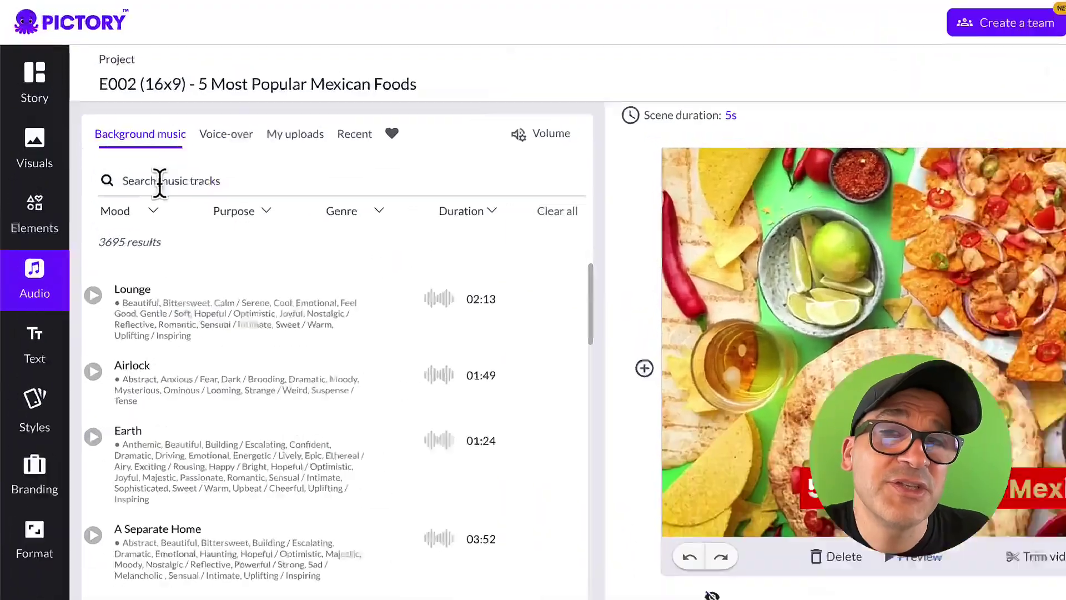
{"action": "type", "text": "spanish"}
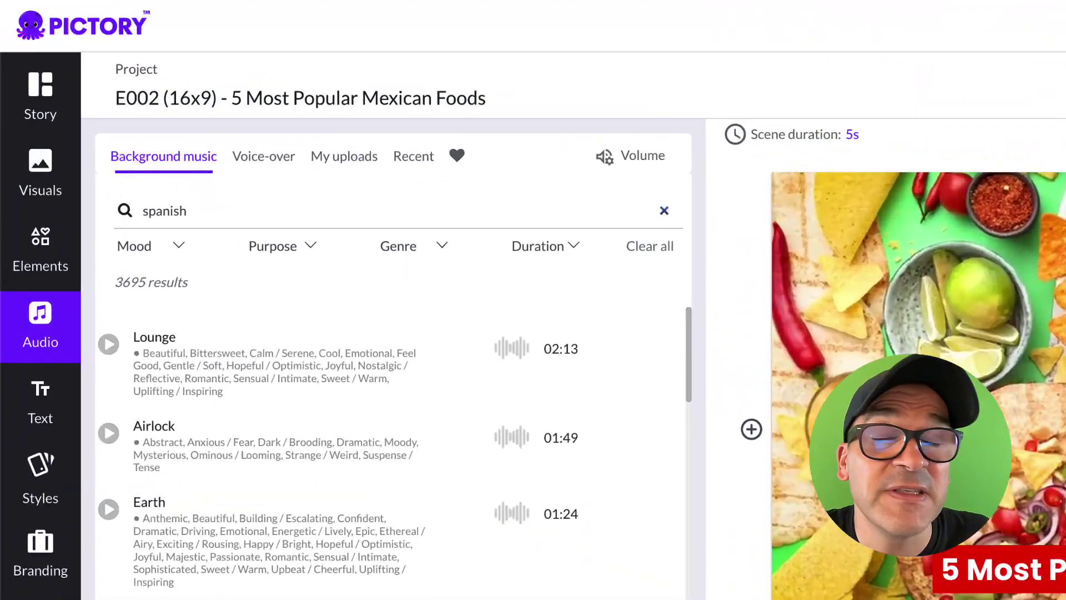
{"action": "scroll", "coordinate": [106, 435], "scroll_direction": "down", "scroll_amount": 5}
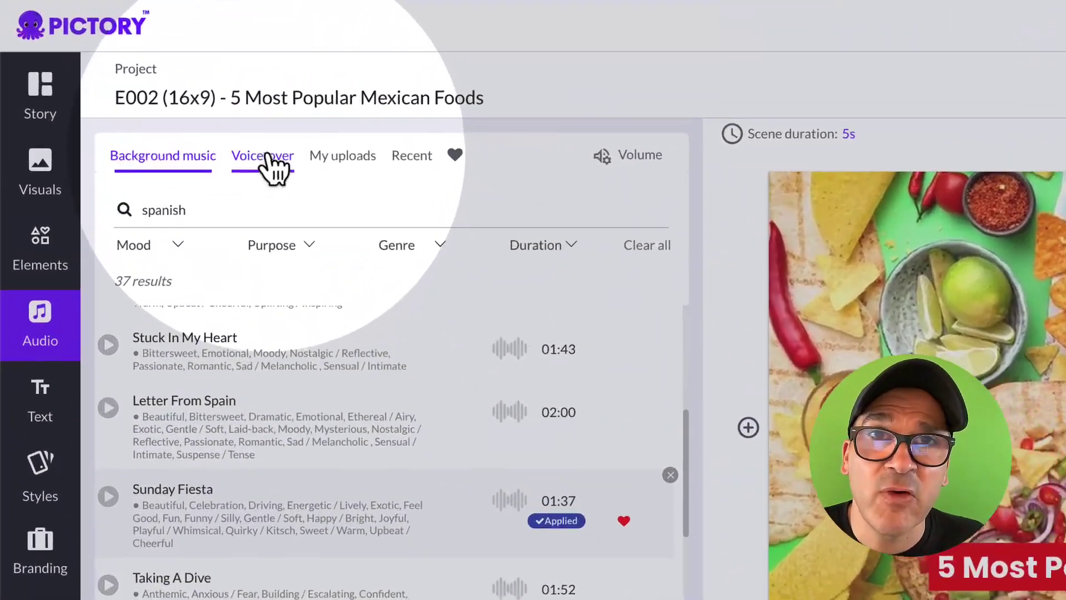
Browse the AI voice-over list, then show the My uploads area for mp3/wav narration
{"action": "left_click", "coordinate": [149, 102]}
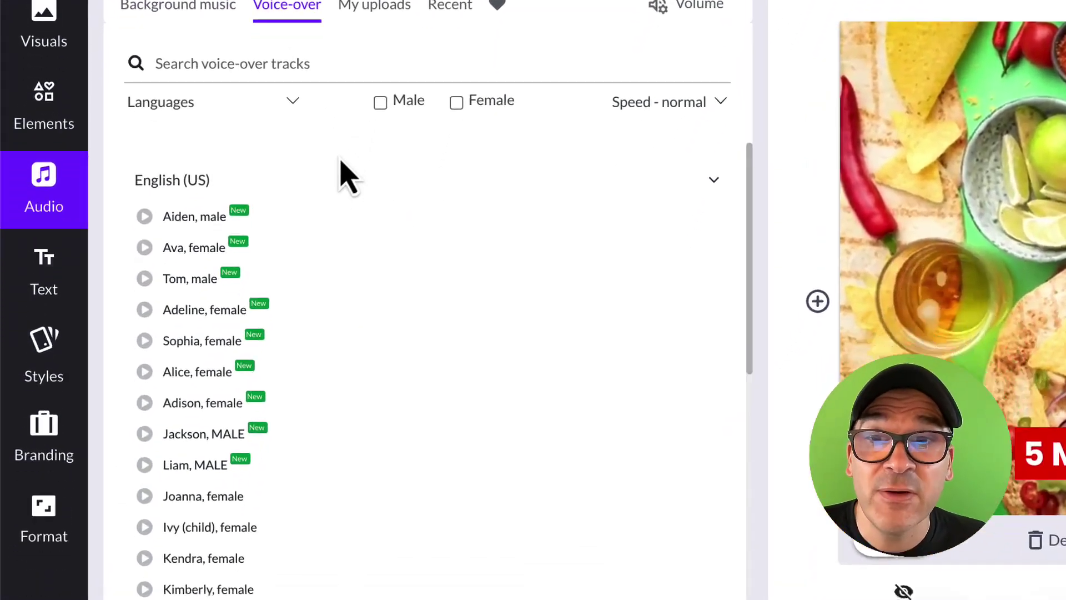
{"action": "mouse_move", "coordinate": [313, 361]}
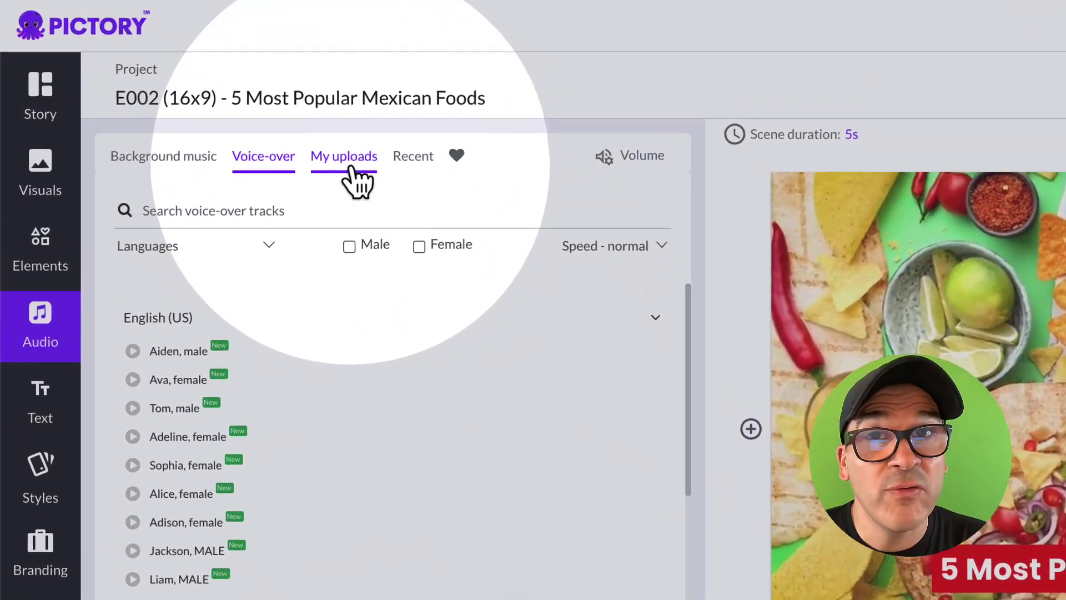
{"action": "left_click", "coordinate": [225, 104]}
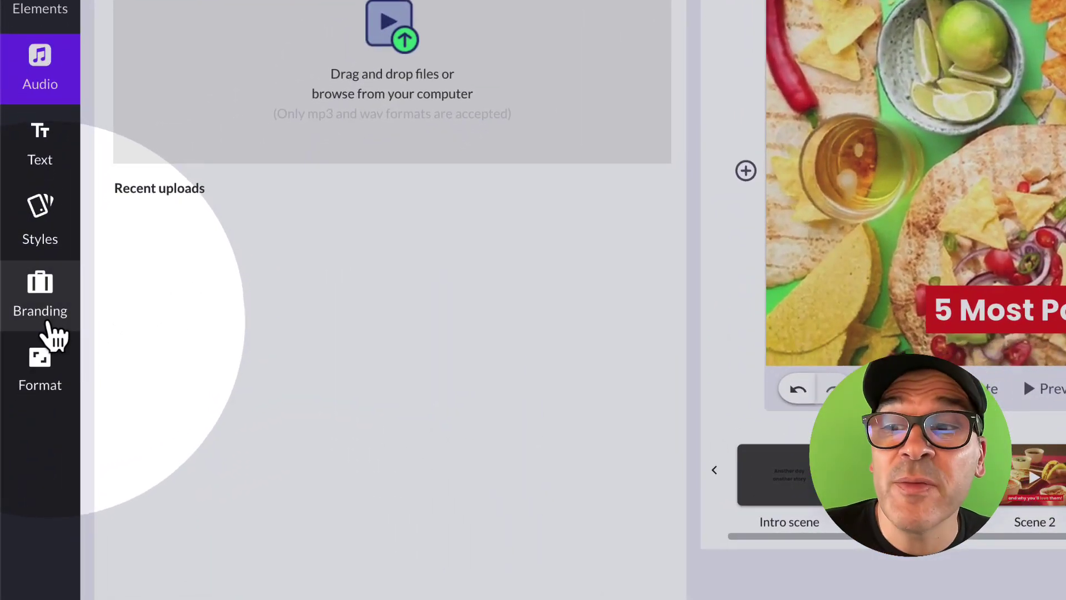
Review the Red ink branding settings, then start the video download render
{"action": "left_click", "coordinate": [49, 324]}
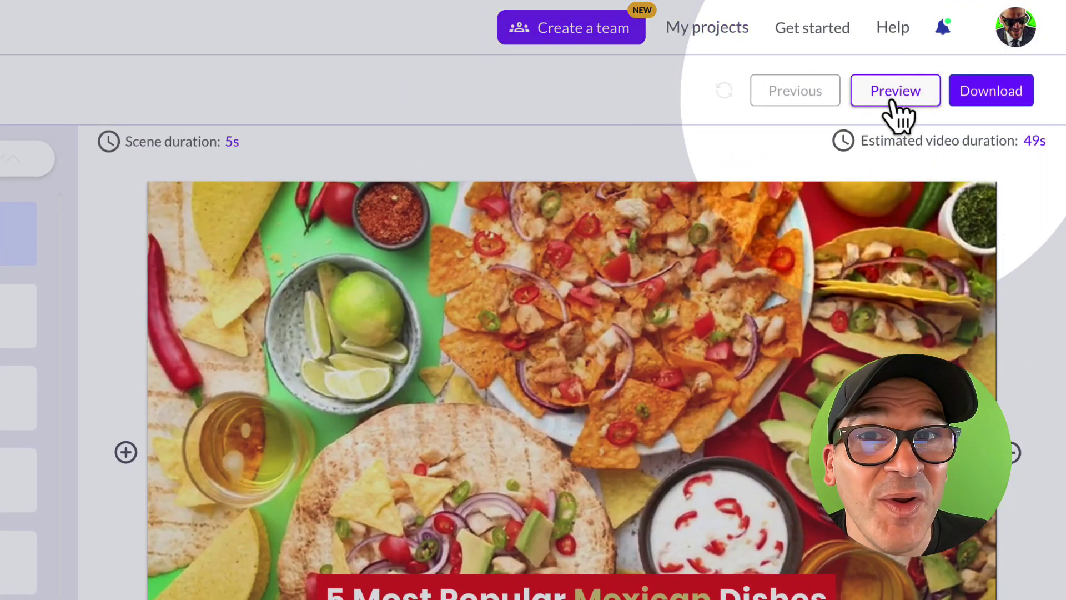
{"action": "left_click", "coordinate": [880, 135]}
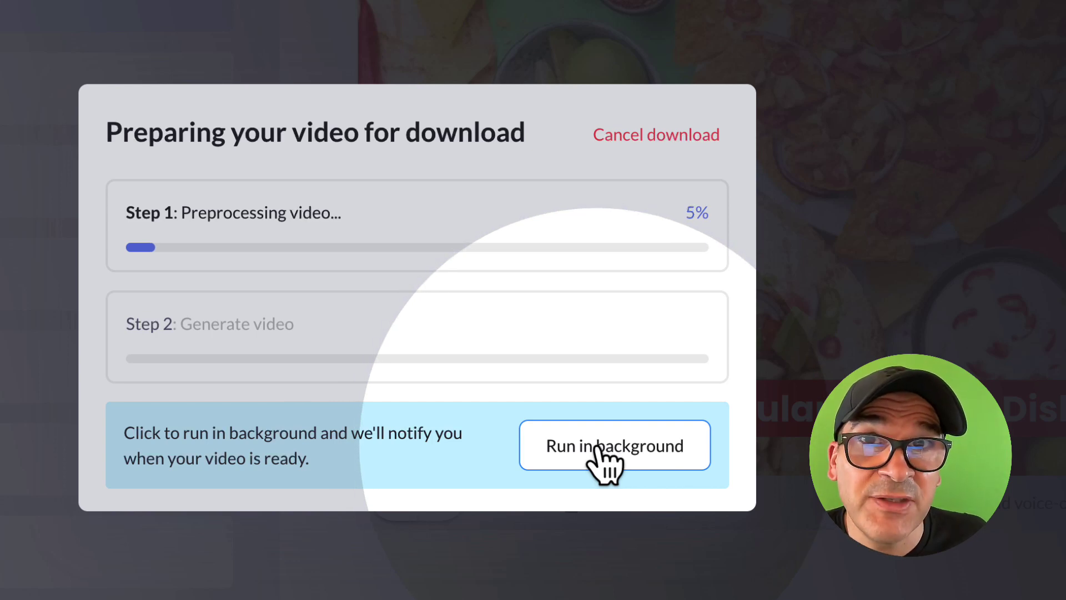
Run the Mexican foods video render in the background until its share page opens
{"action": "left_click", "coordinate": [597, 445]}
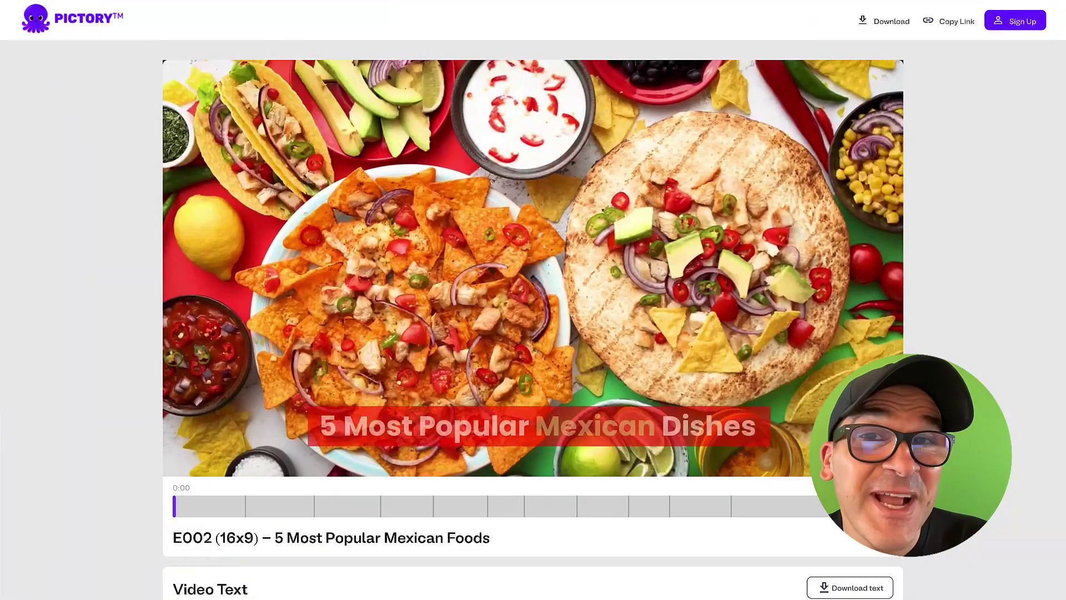